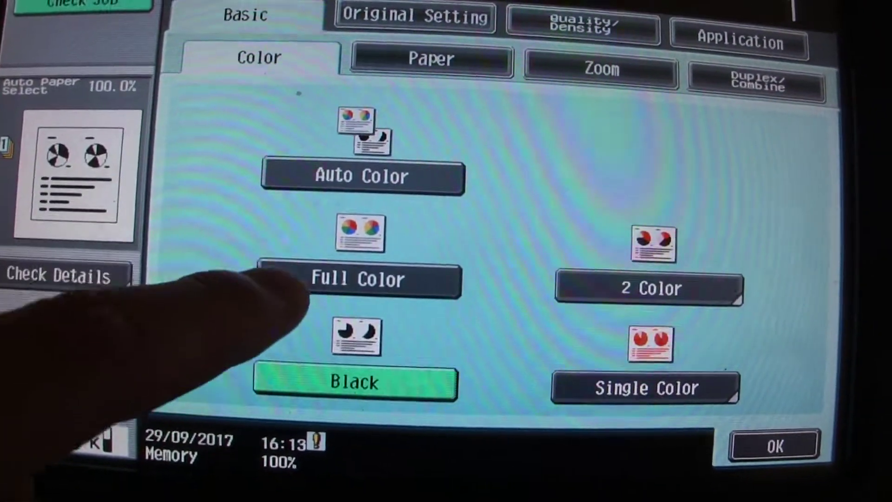
Set Full Color copying on tray 1 A4 paper.
click(304, 299)
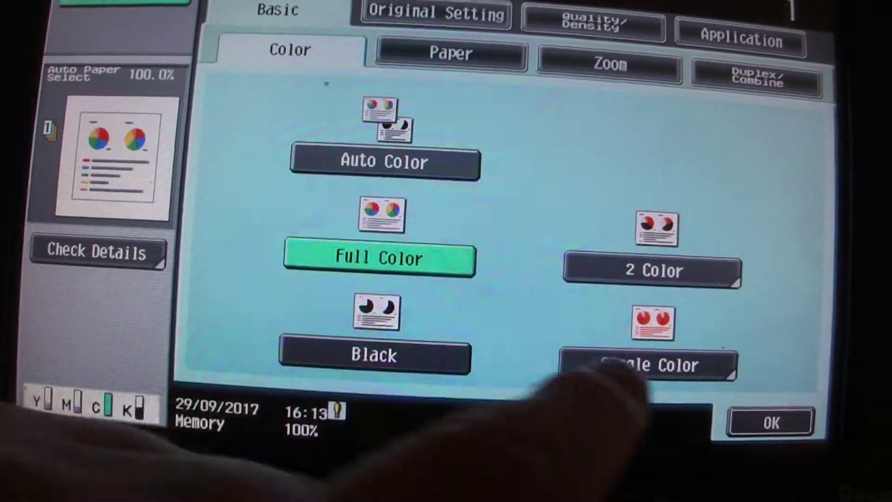
click(767, 428)
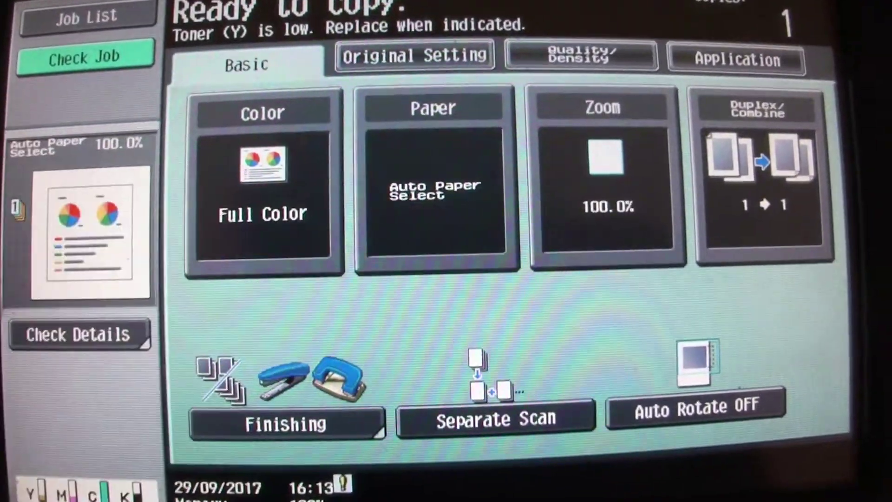
click(421, 175)
click(439, 215)
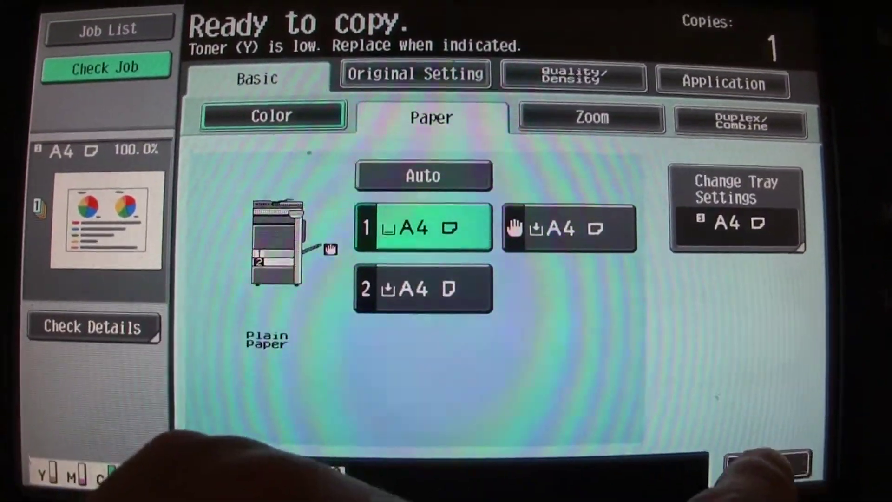
click(797, 456)
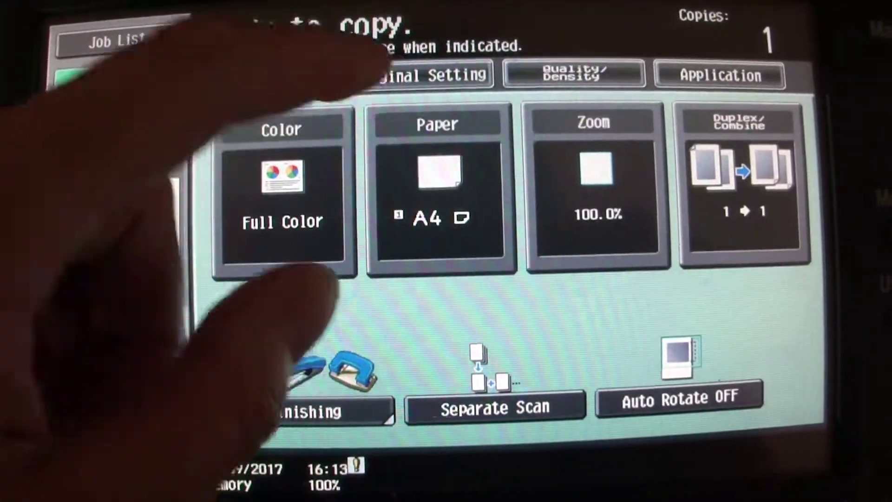
Set the original size to A5 in Original Setting.
click(410, 109)
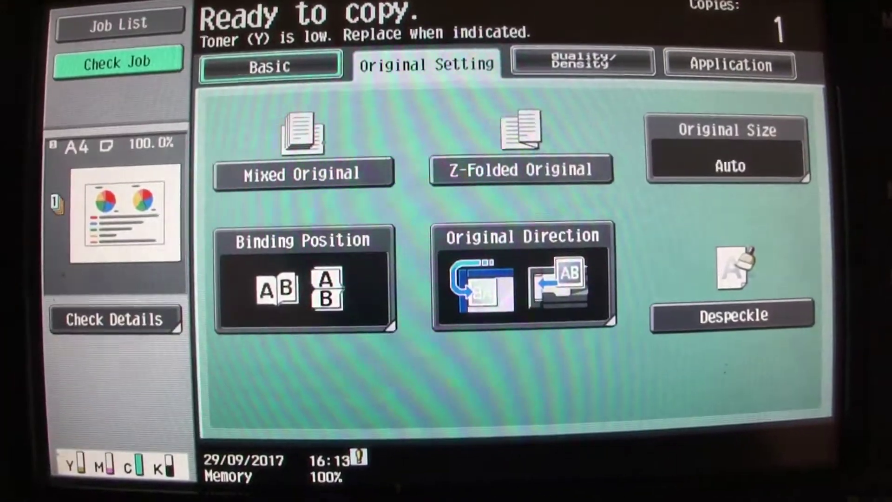
click(722, 139)
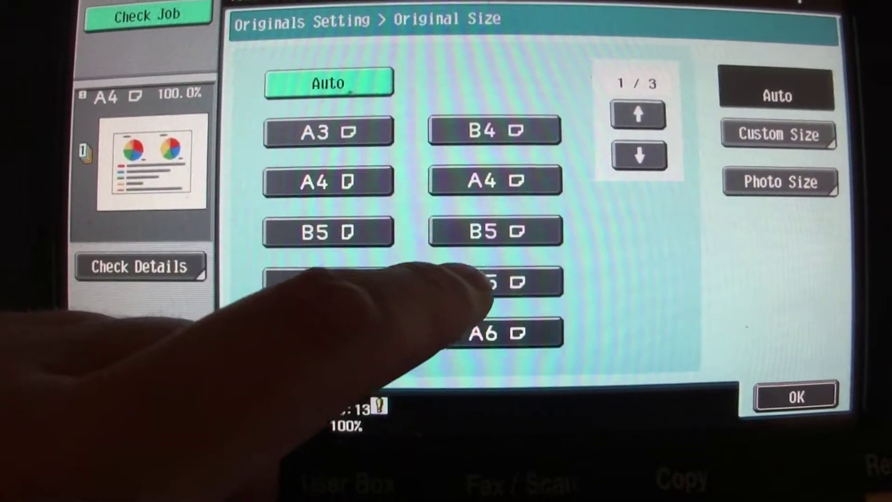
click(495, 293)
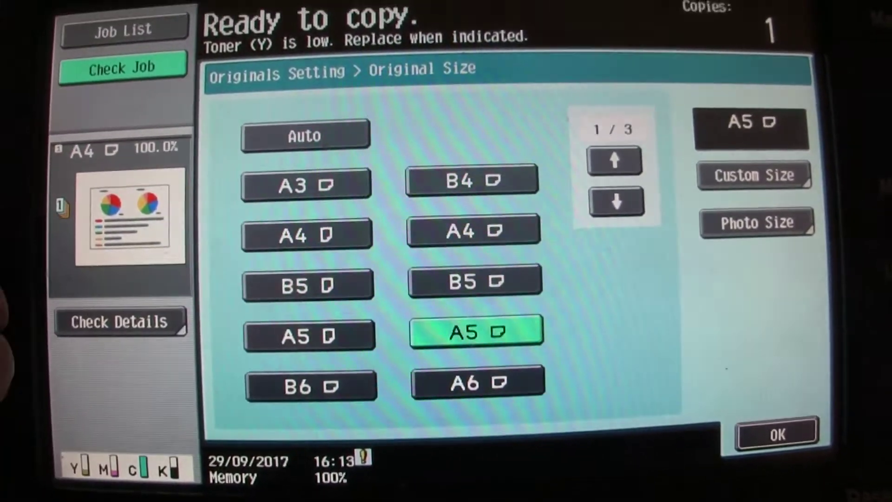
click(767, 438)
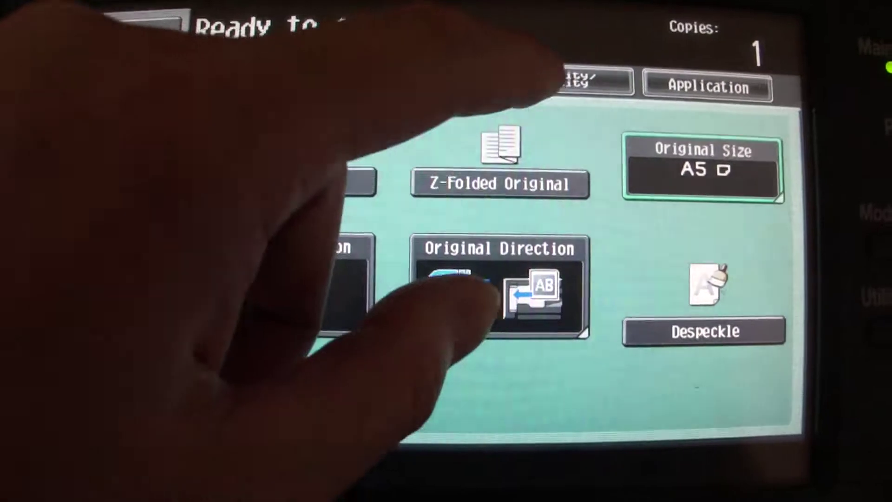
Mark the original as Dot Matrix Original and set text enhancement to +4.
click(572, 81)
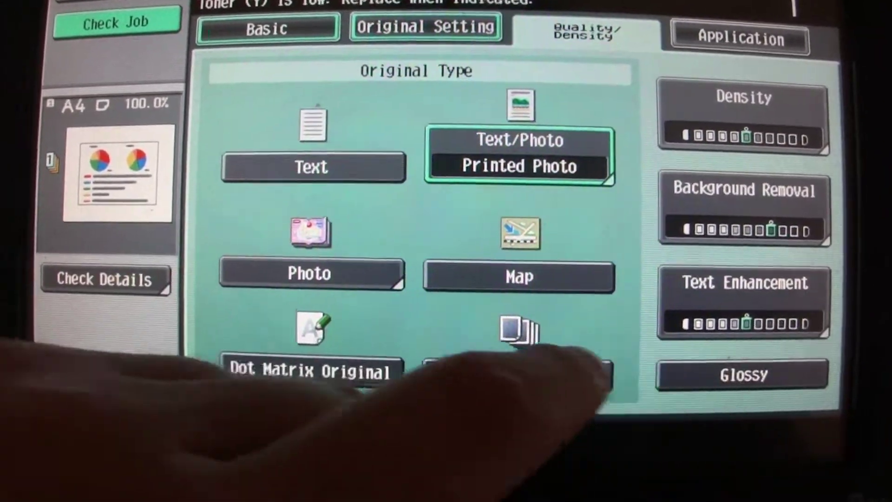
click(311, 369)
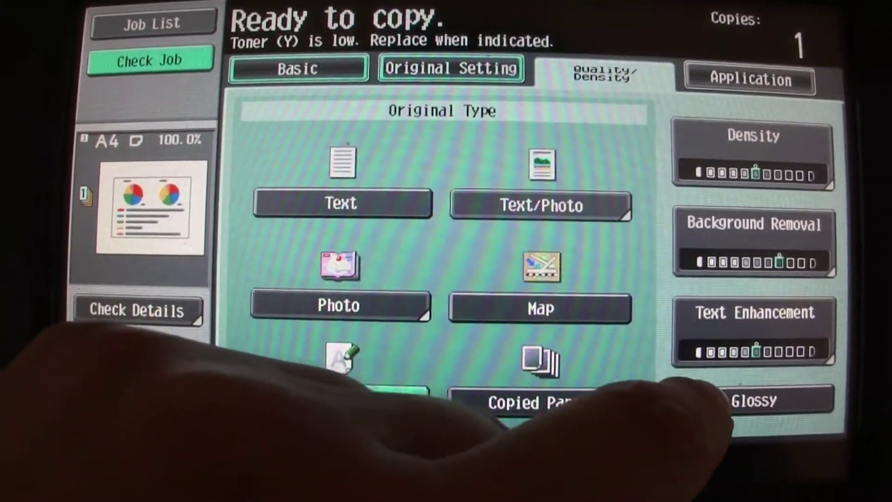
click(754, 328)
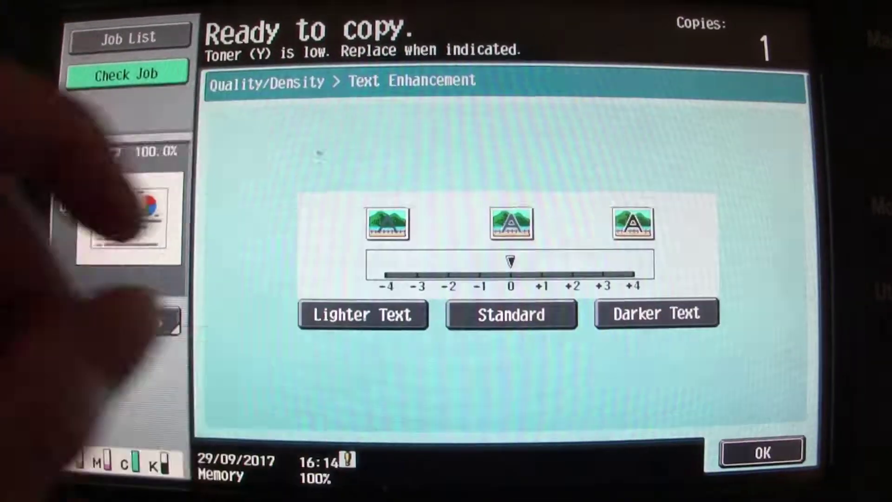
click(633, 275)
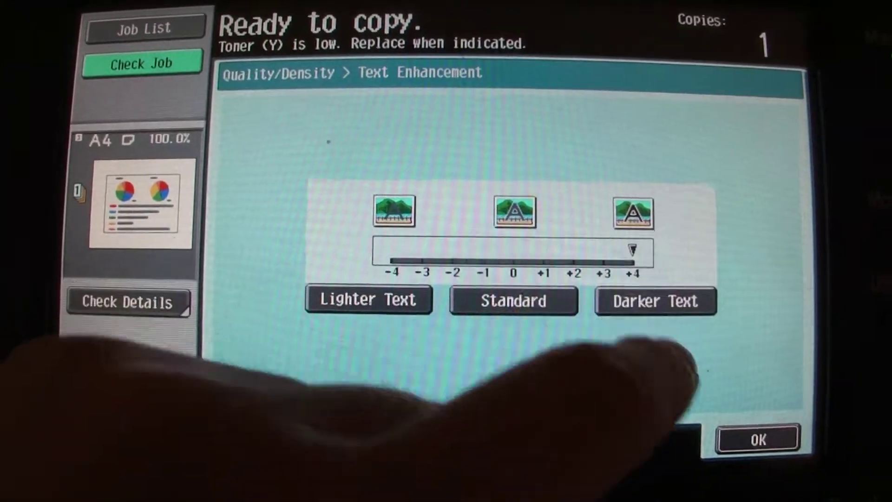
click(759, 439)
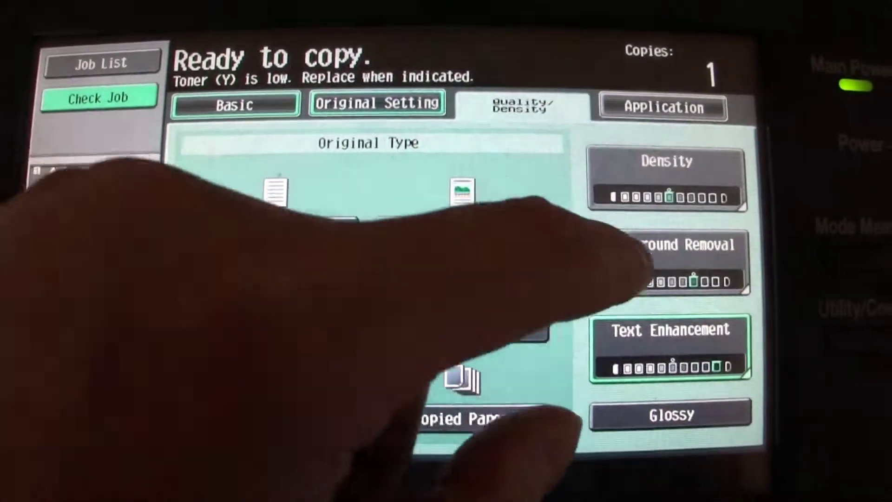
Set background removal to its darkest level.
click(669, 261)
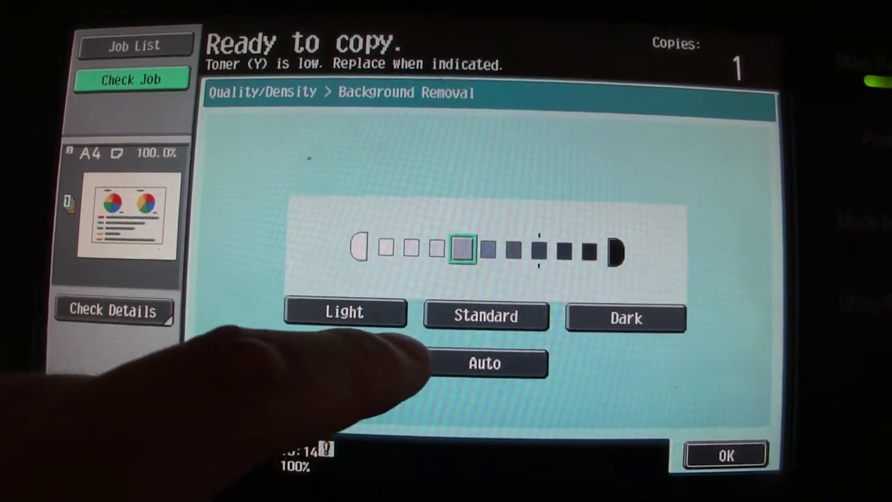
click(662, 301)
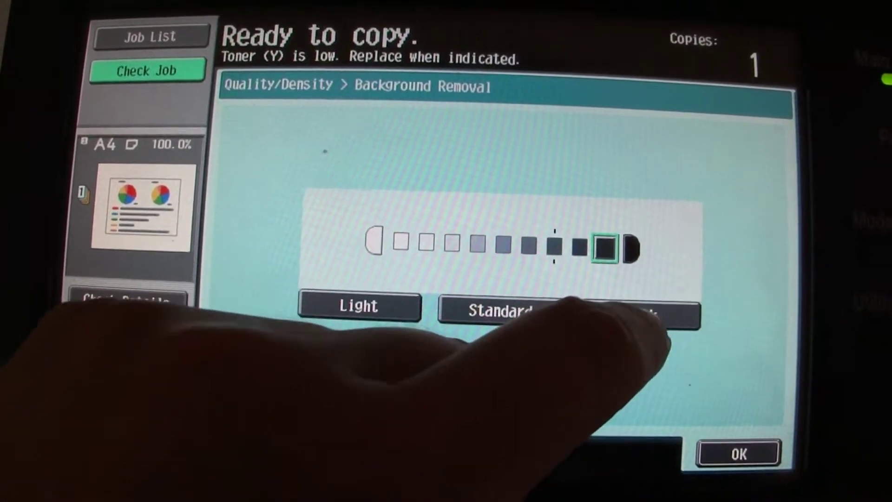
click(738, 439)
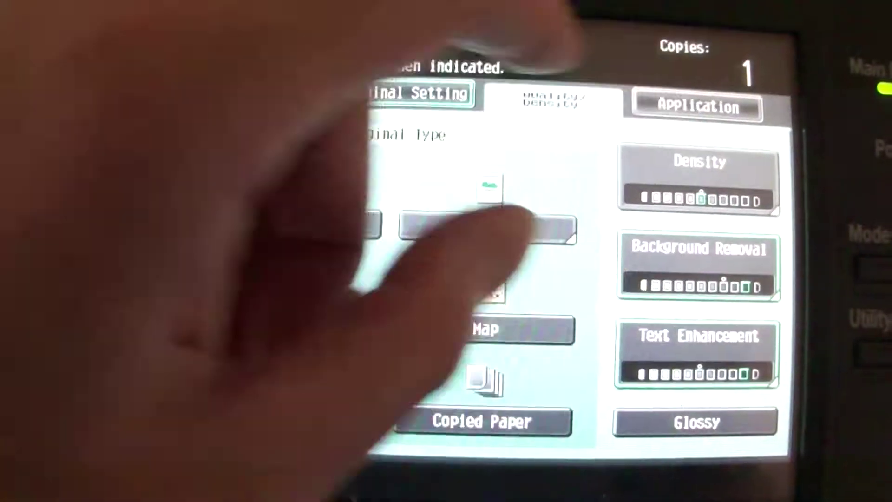
In Edit Color, enable Neg./Pos. Reverse and choose Red as background colour.
click(699, 105)
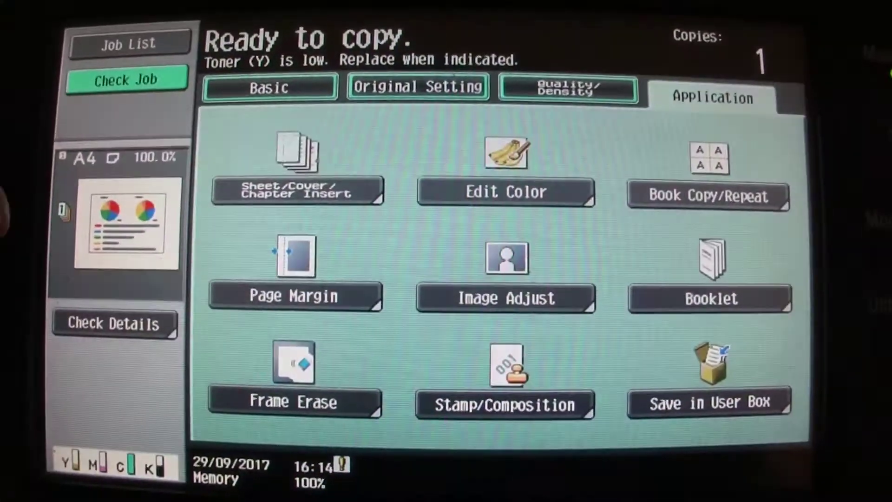
click(518, 193)
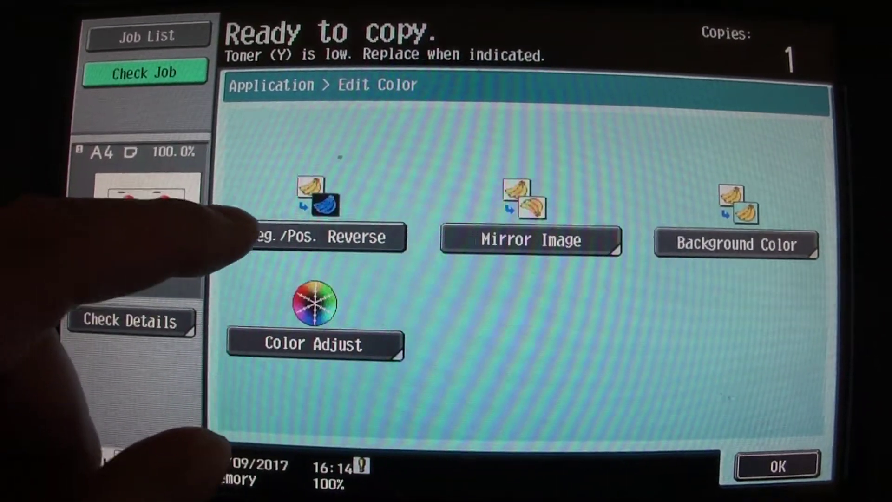
click(328, 226)
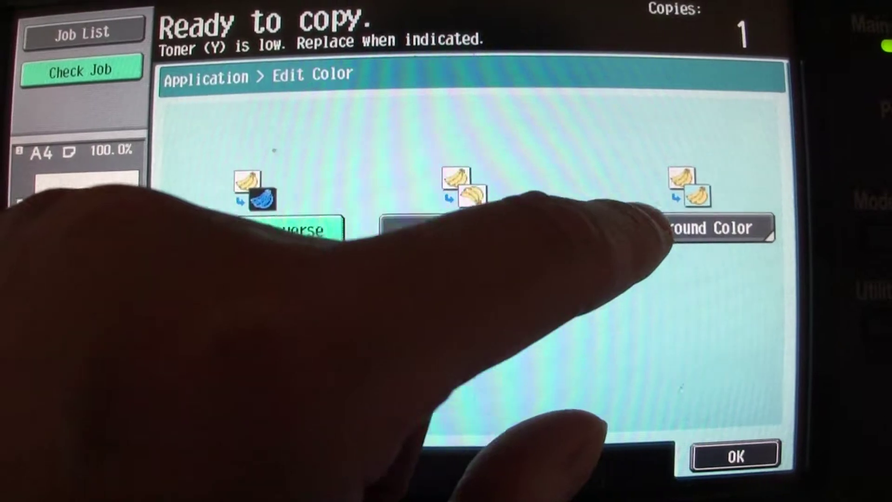
click(698, 228)
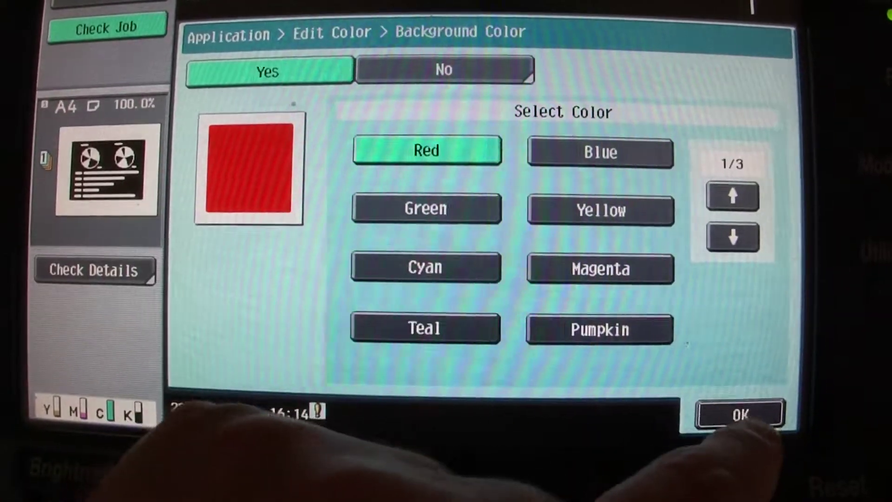
click(749, 422)
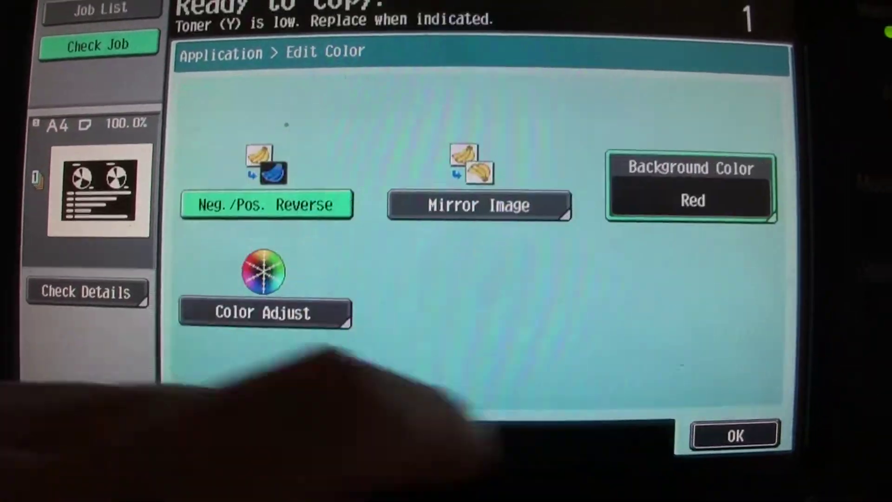
Keep brightness at minimum, raise saturation to +3, and confirm the blue level.
click(273, 339)
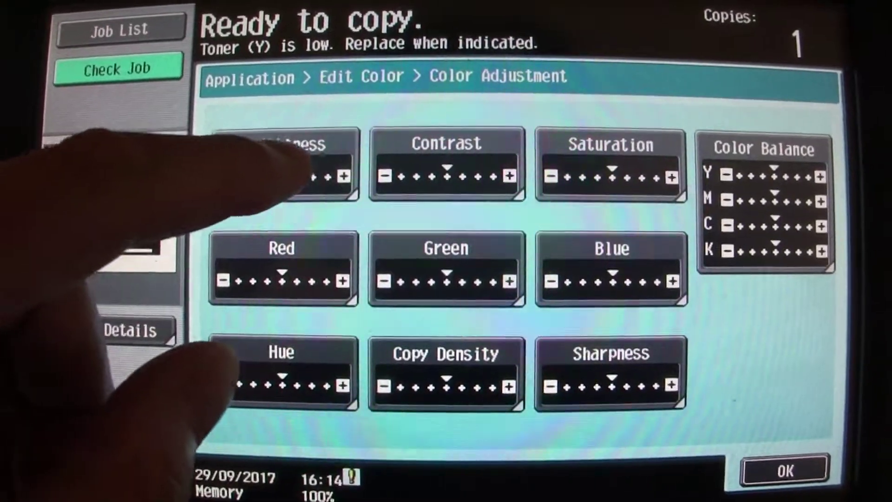
click(277, 161)
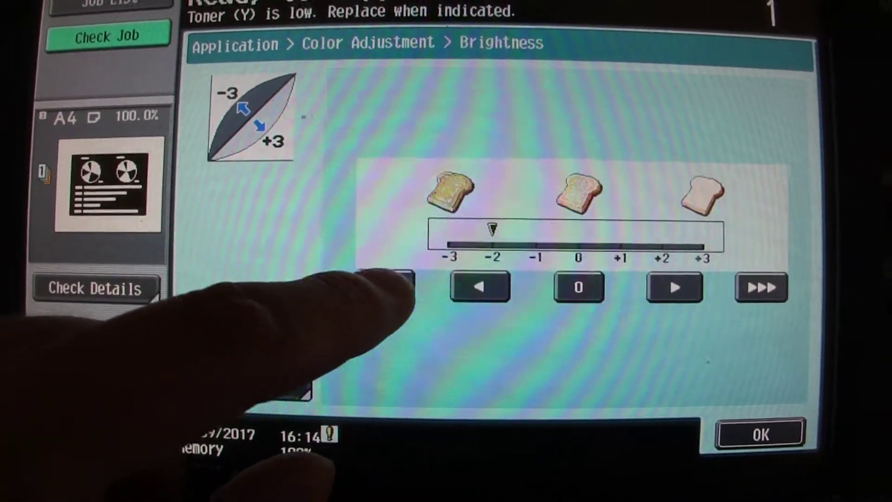
click(758, 455)
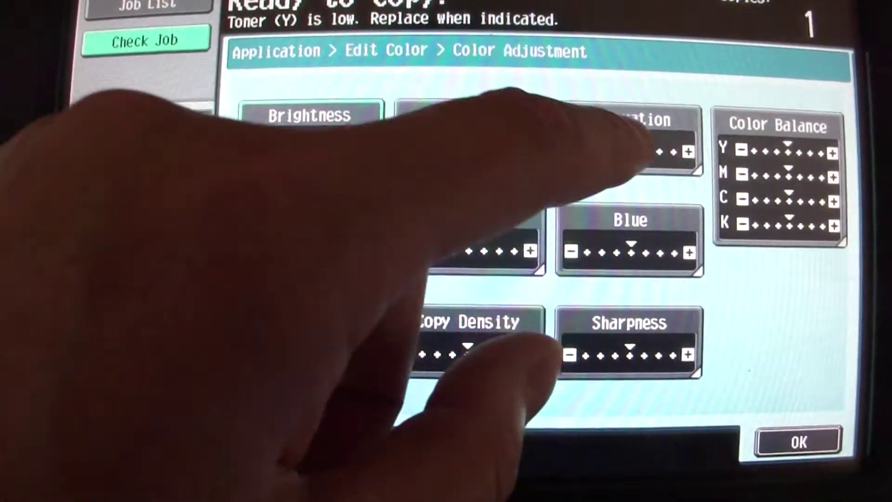
click(600, 140)
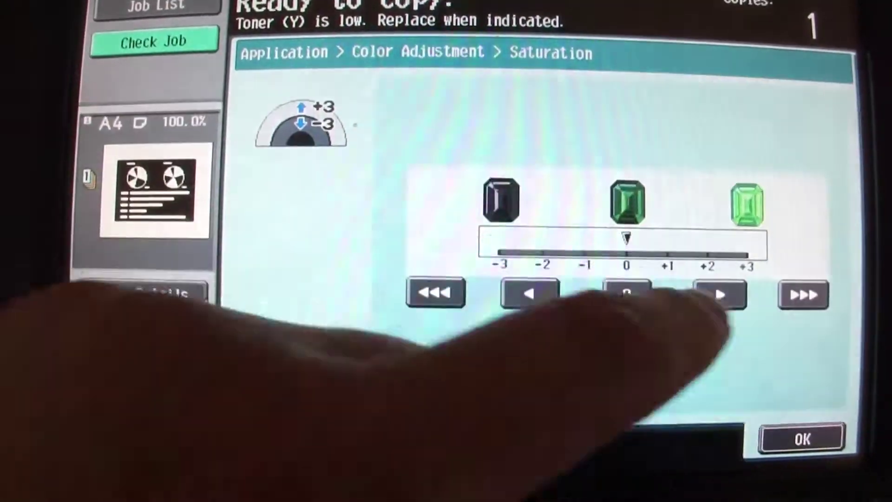
click(794, 291)
click(780, 435)
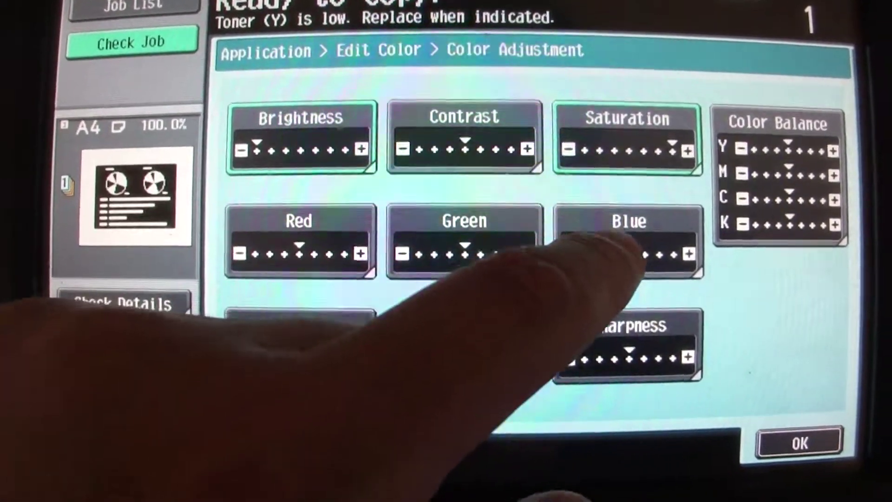
click(628, 255)
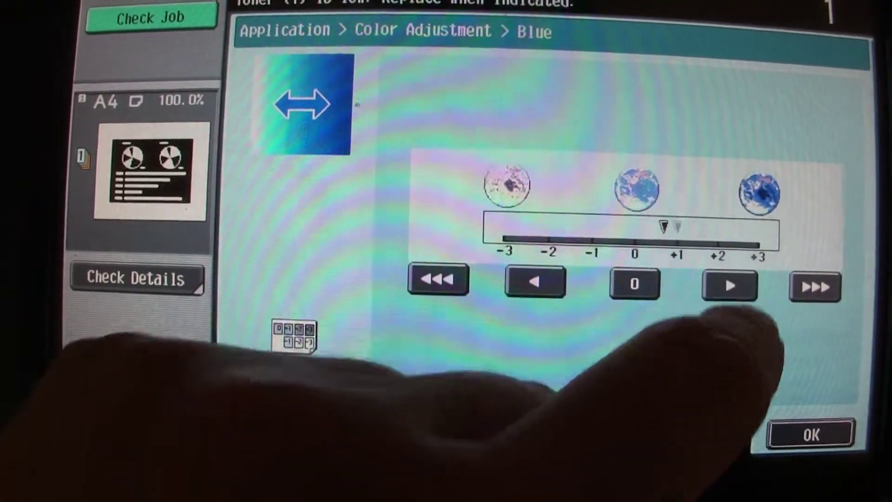
click(812, 433)
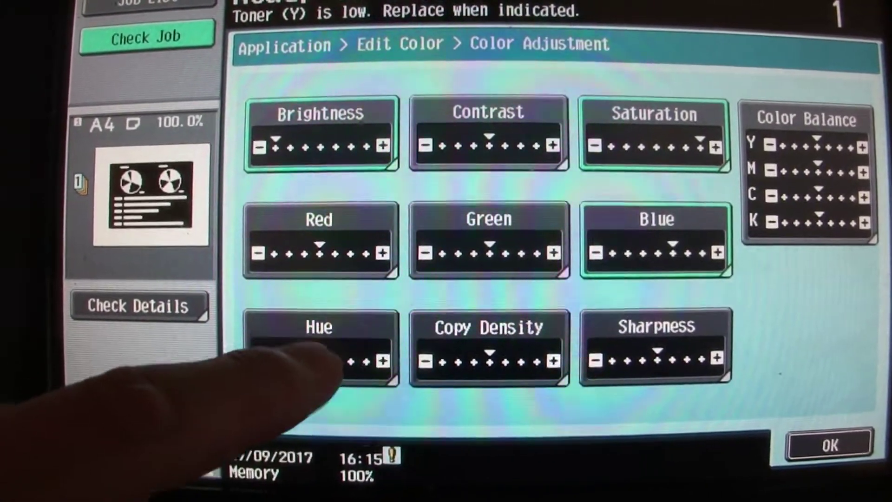
Shift hue one step to +1 and raise sharpness to +3.
click(321, 345)
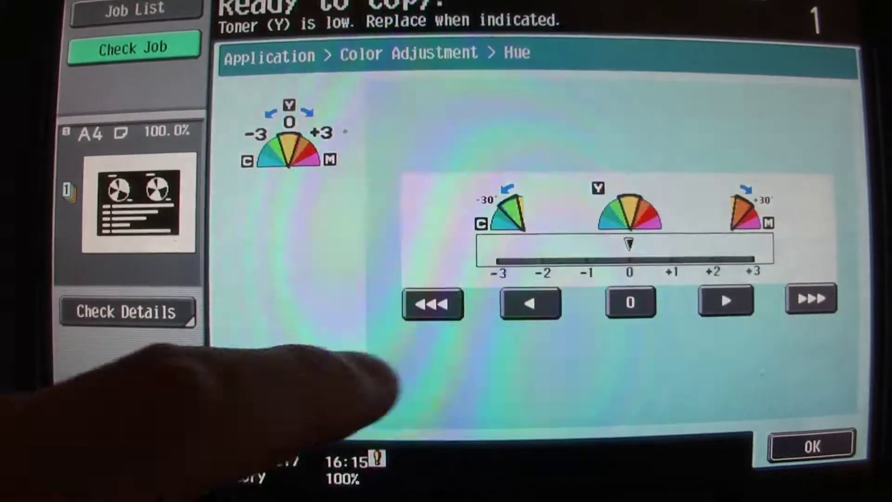
click(725, 301)
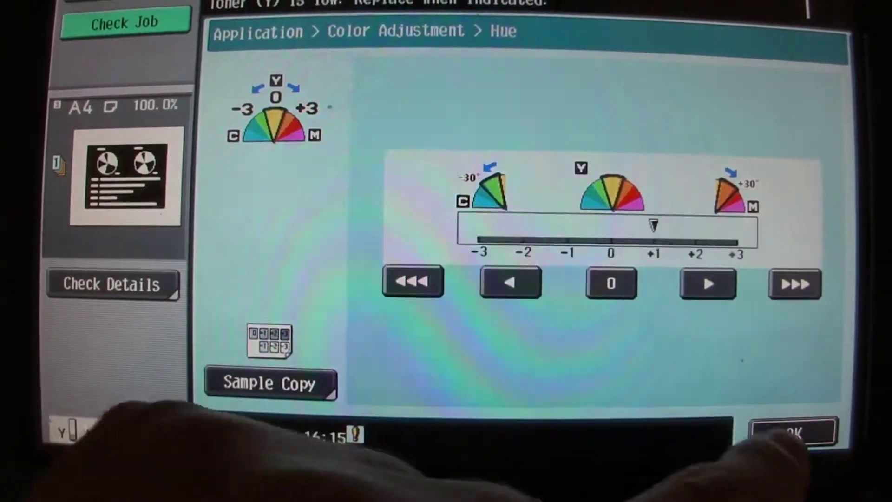
click(795, 434)
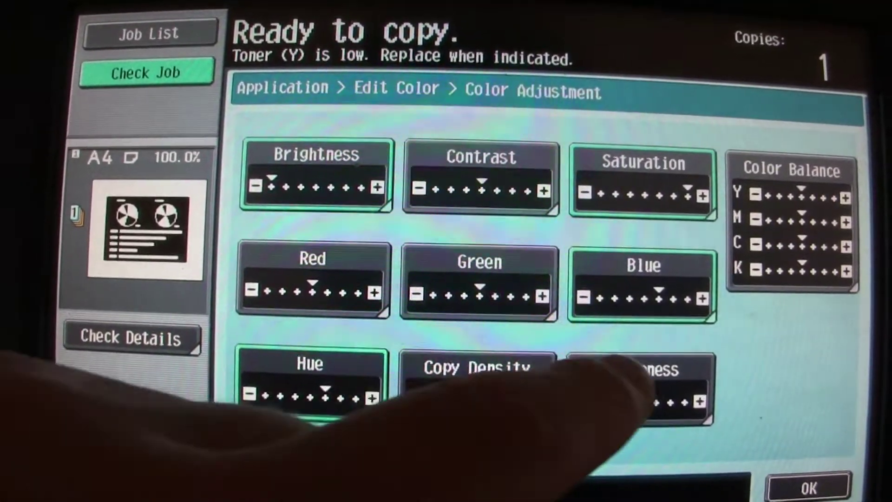
click(641, 387)
click(806, 339)
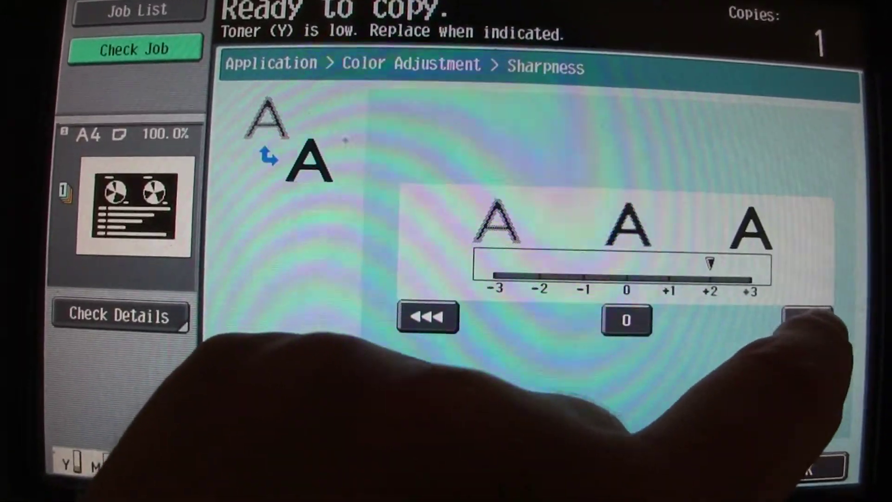
click(807, 321)
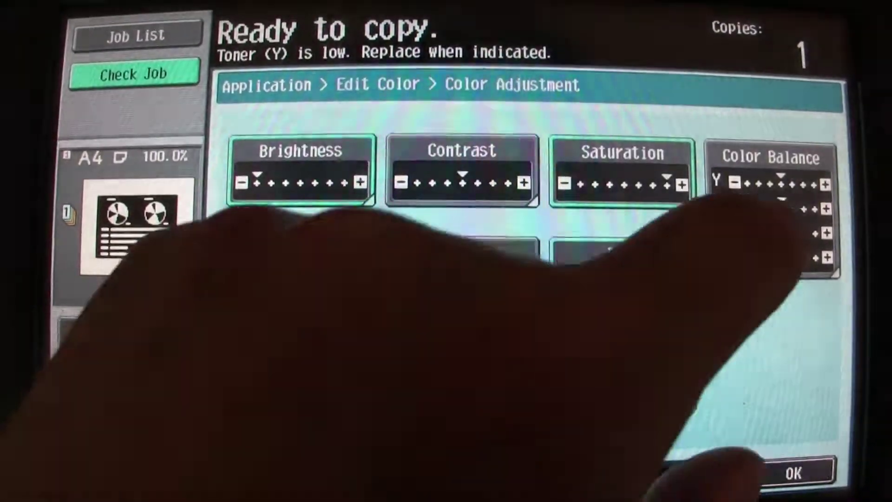
Raise the magenta colour balance to +2 and cyan to +1.
click(784, 195)
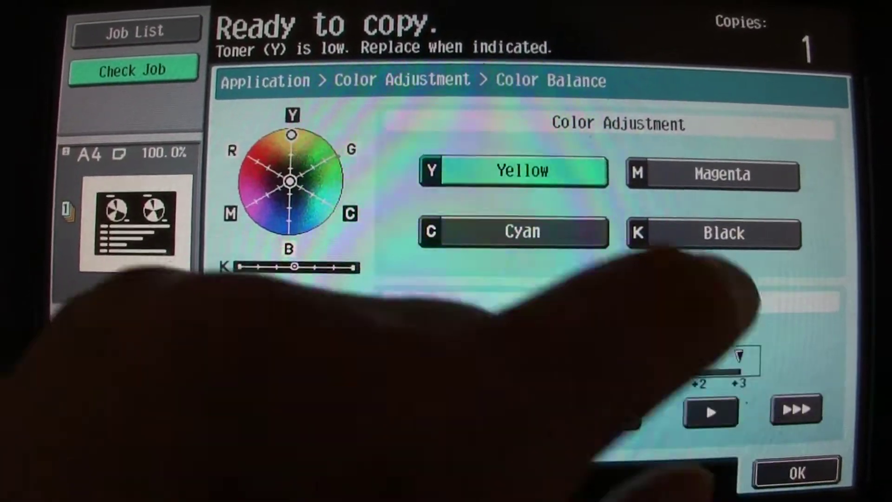
click(801, 406)
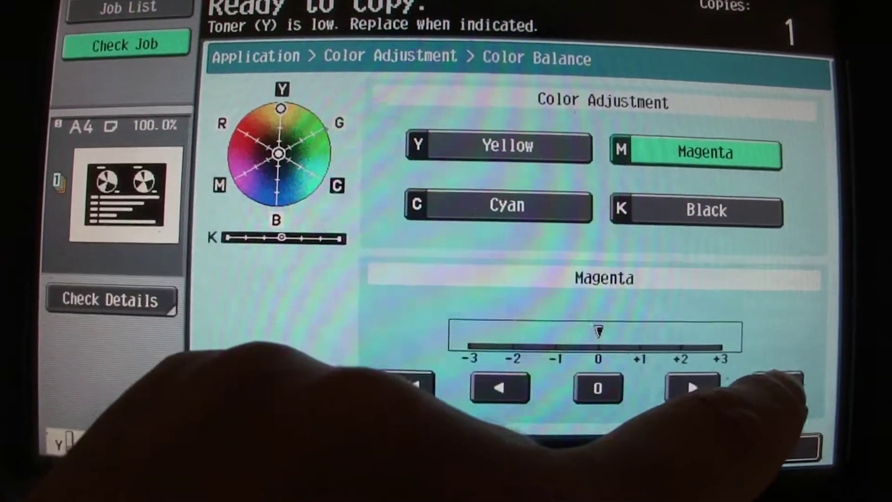
click(703, 401)
click(702, 401)
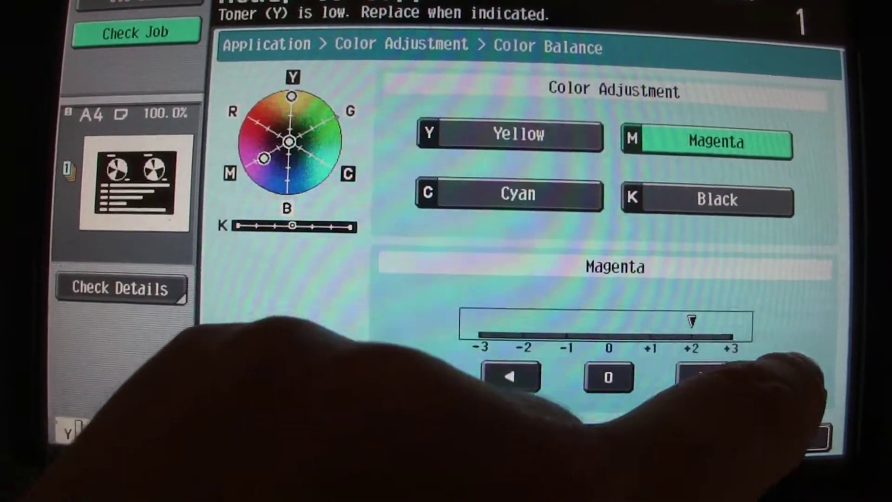
click(518, 193)
click(703, 377)
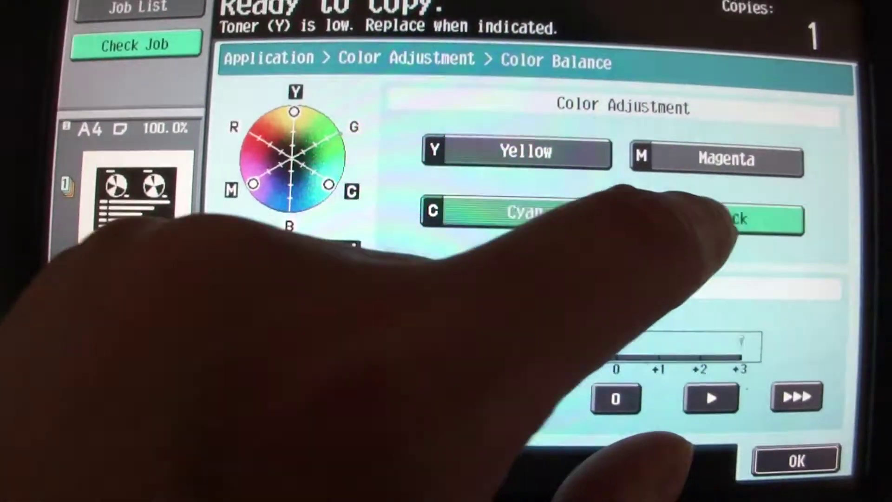
Raise black balance to +1 and confirm back to the Application menu.
click(710, 216)
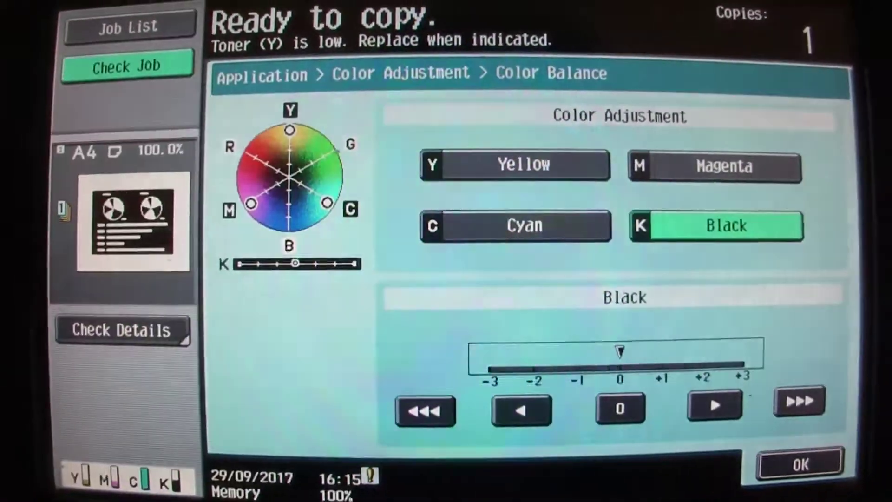
click(714, 404)
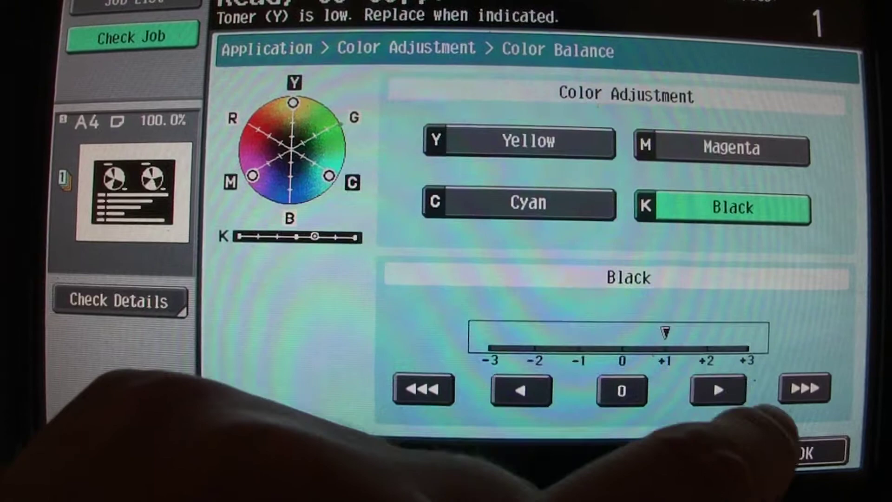
click(809, 452)
click(808, 452)
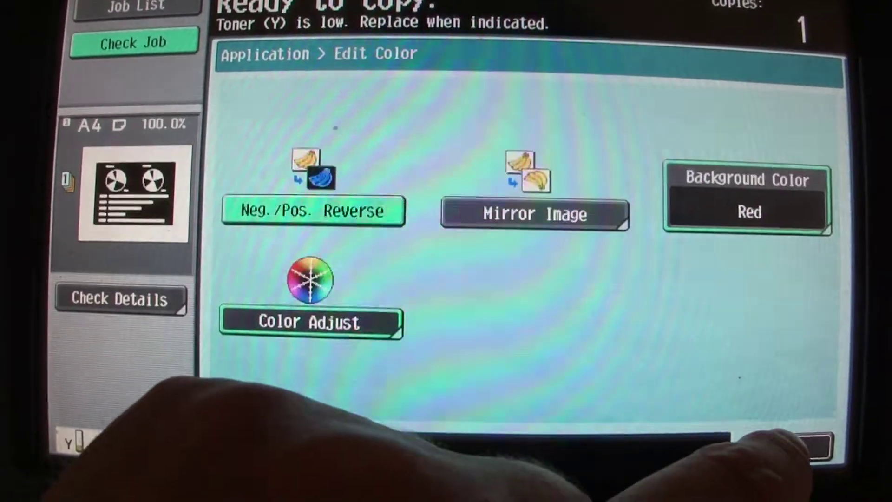
click(809, 446)
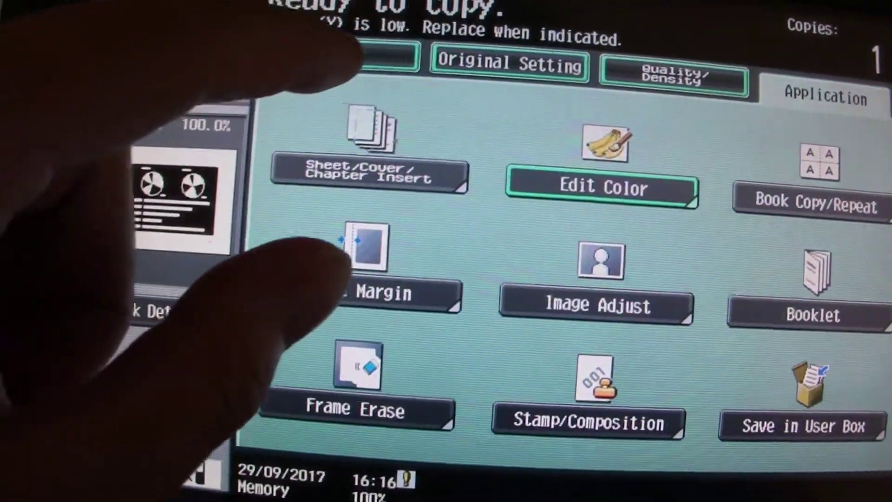
Set a 169% XY Zoom ratio from the Basic settings.
click(380, 59)
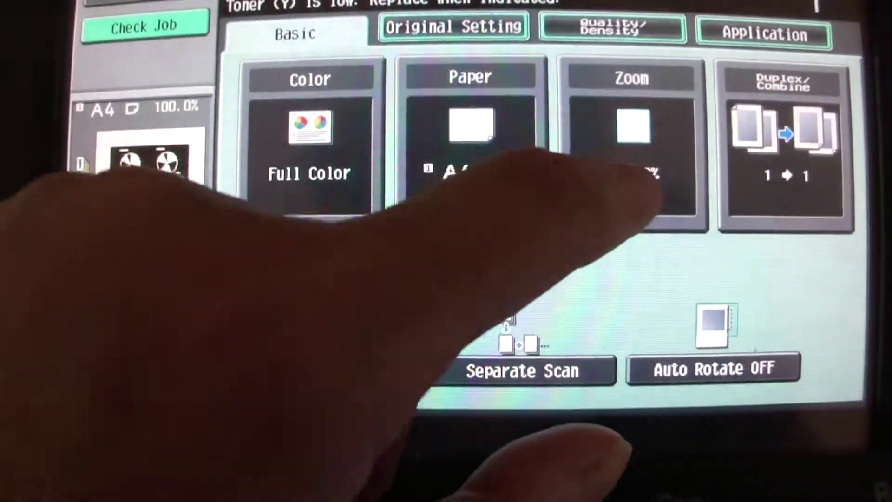
click(631, 146)
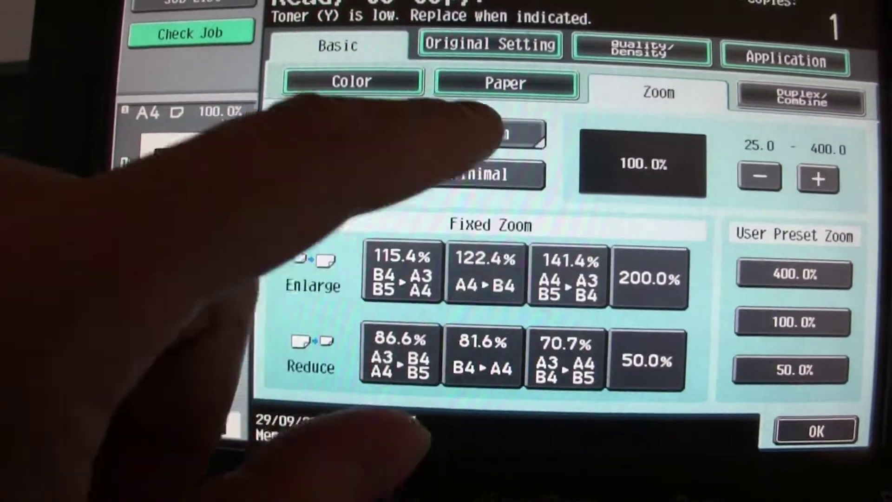
click(488, 134)
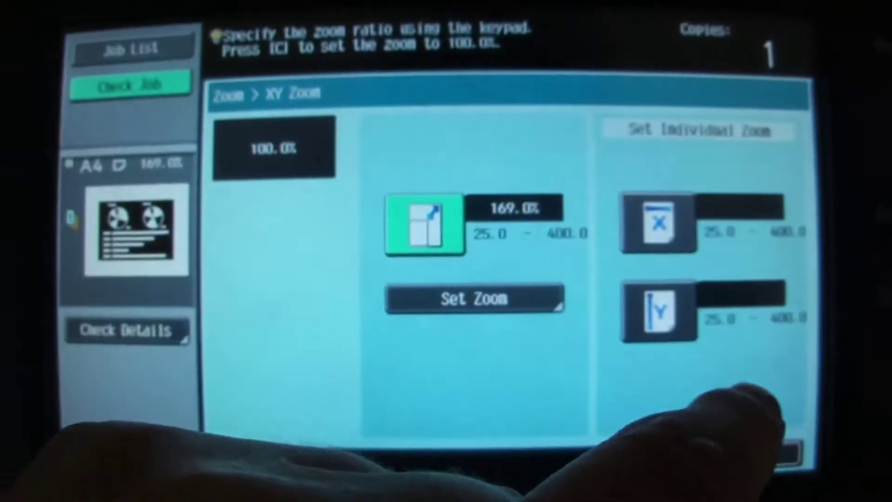
click(698, 390)
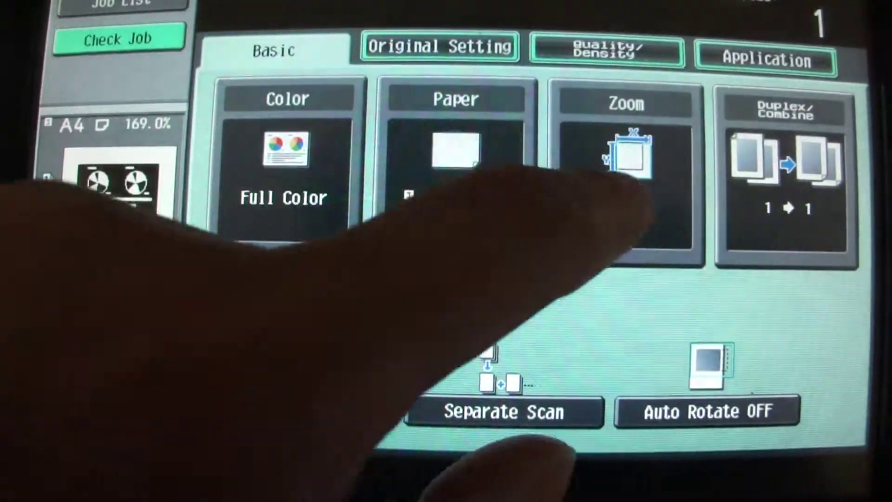
Change XY Zoom to 190% and bring up the Background Color choices.
click(526, 171)
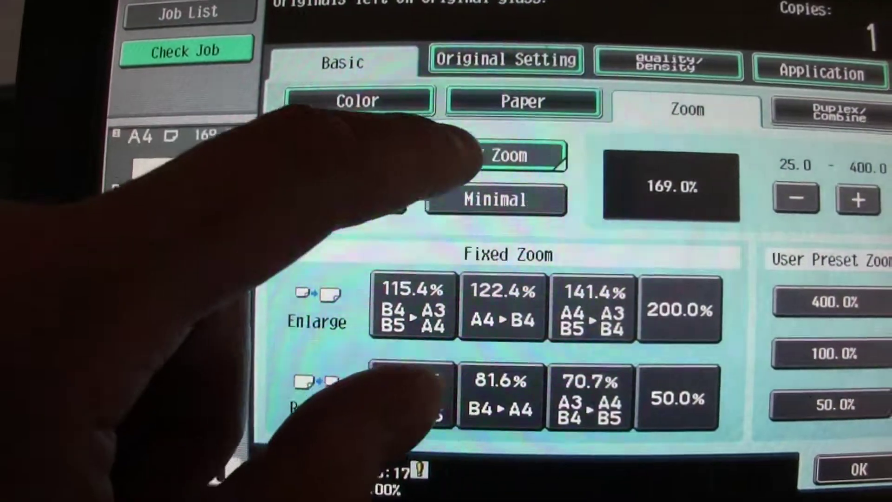
click(428, 116)
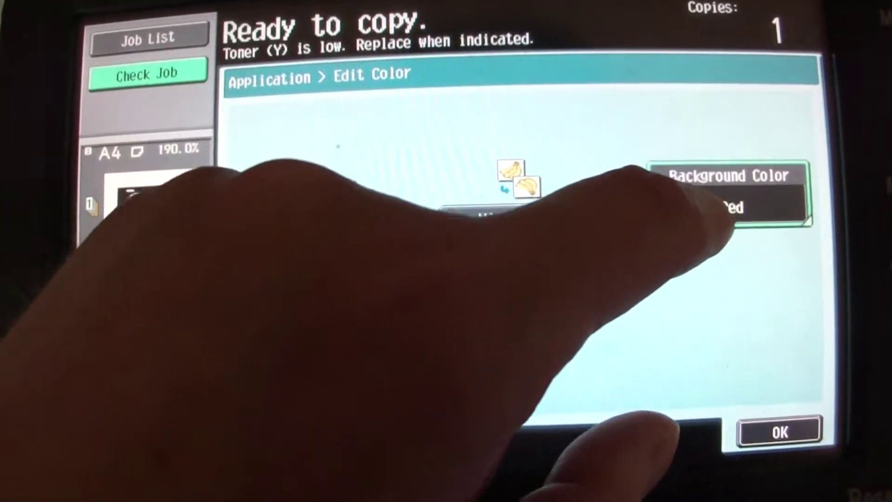
click(729, 195)
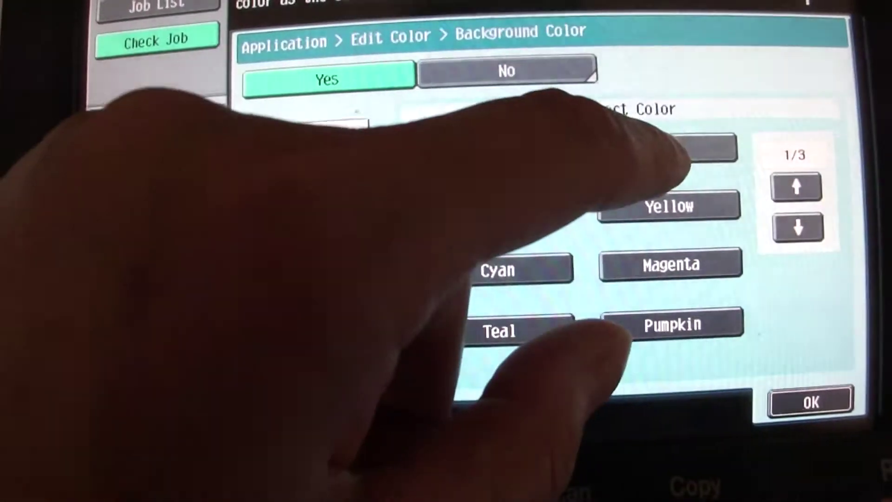
Switch the copy background colour from Red to Blue.
click(680, 166)
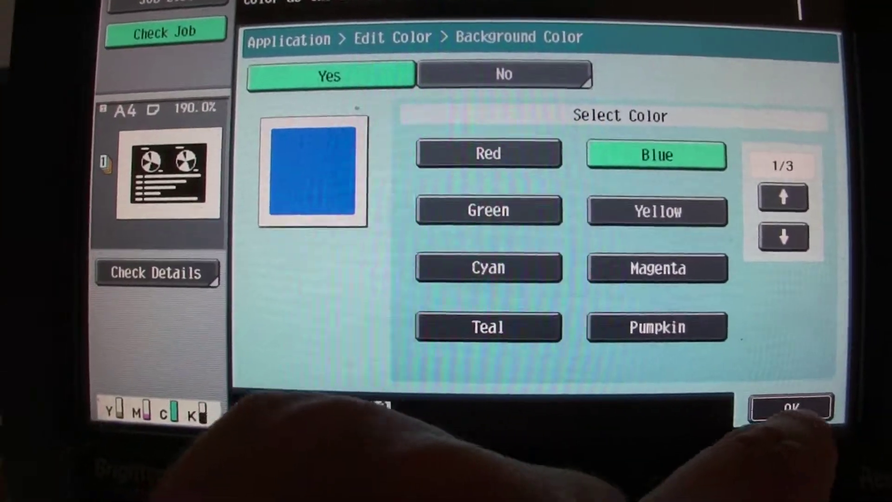
click(797, 437)
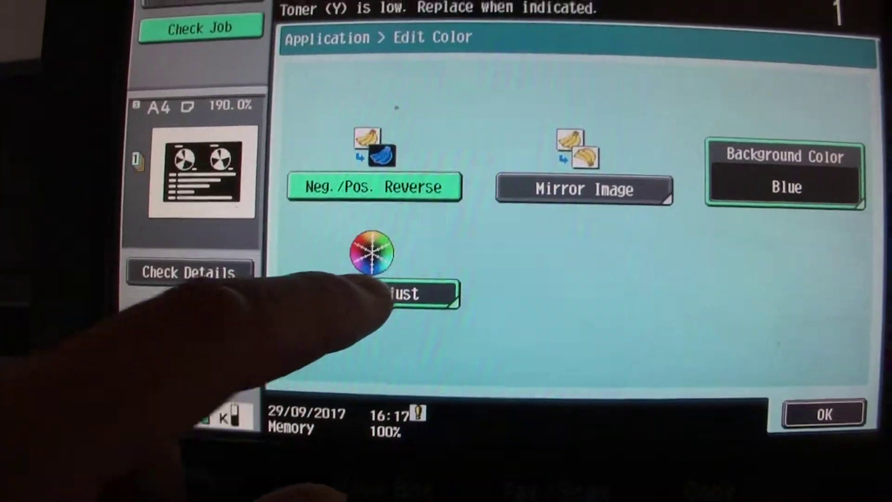
Boost Blue to +3 in Color Adjustment.
click(405, 293)
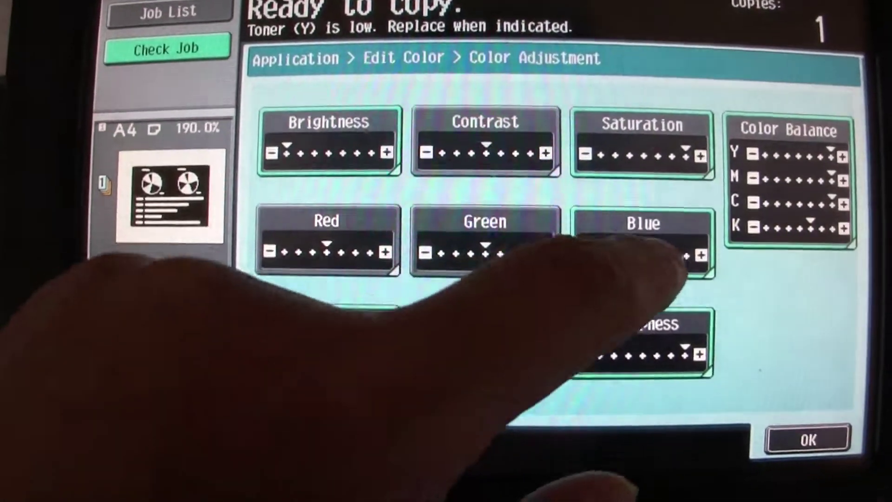
click(638, 230)
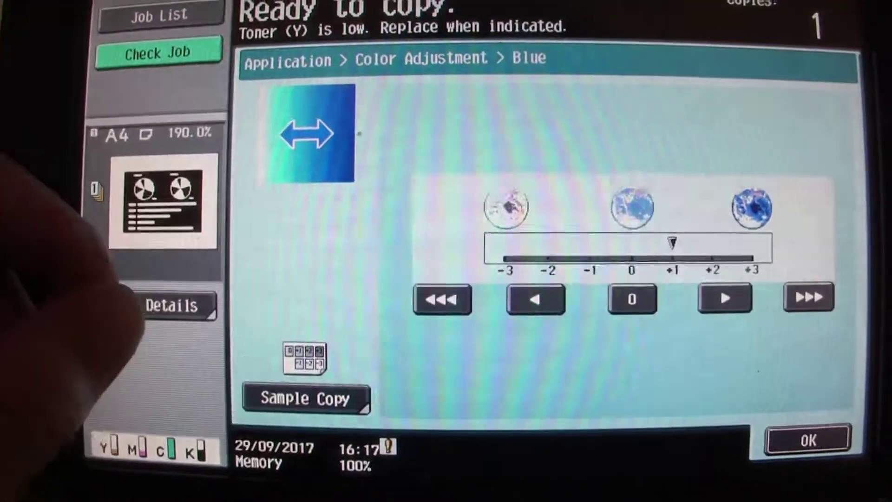
click(810, 298)
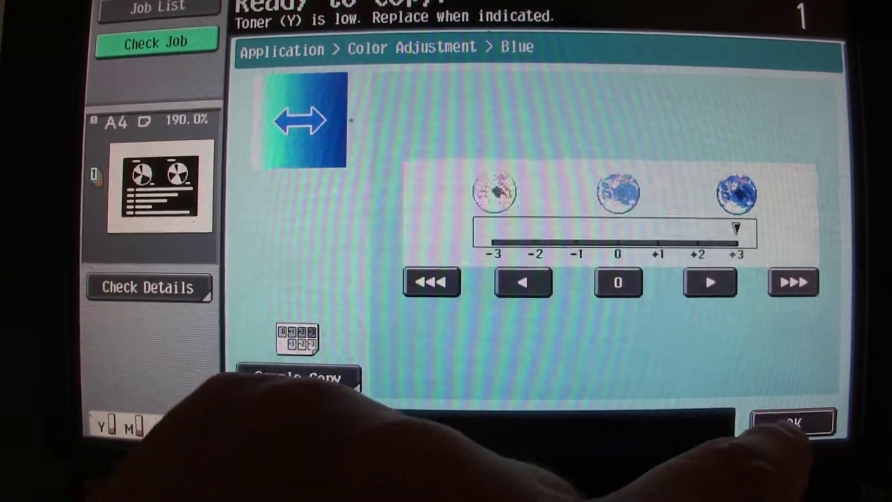
click(794, 422)
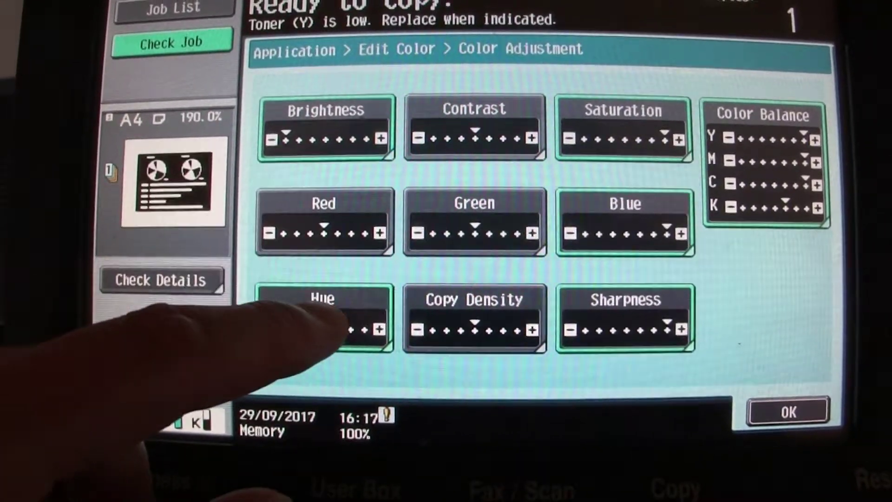
Leave Hue at neutral 0 and return to Edit Color.
click(307, 333)
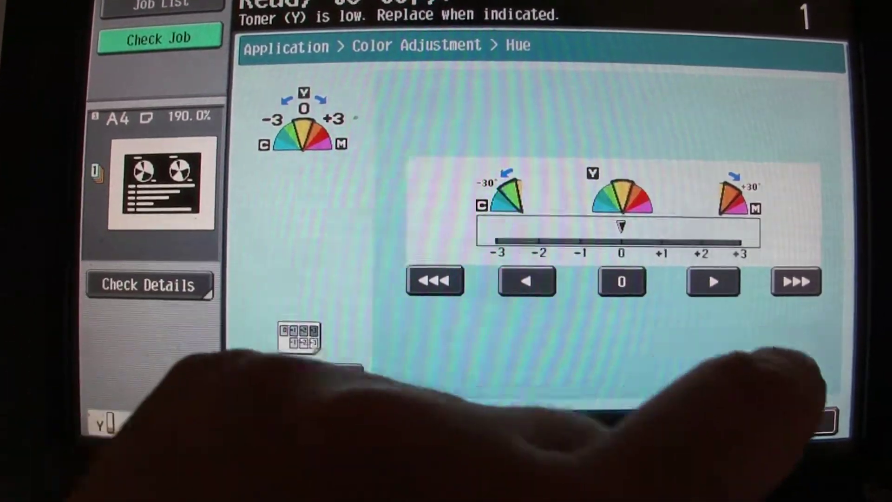
click(787, 424)
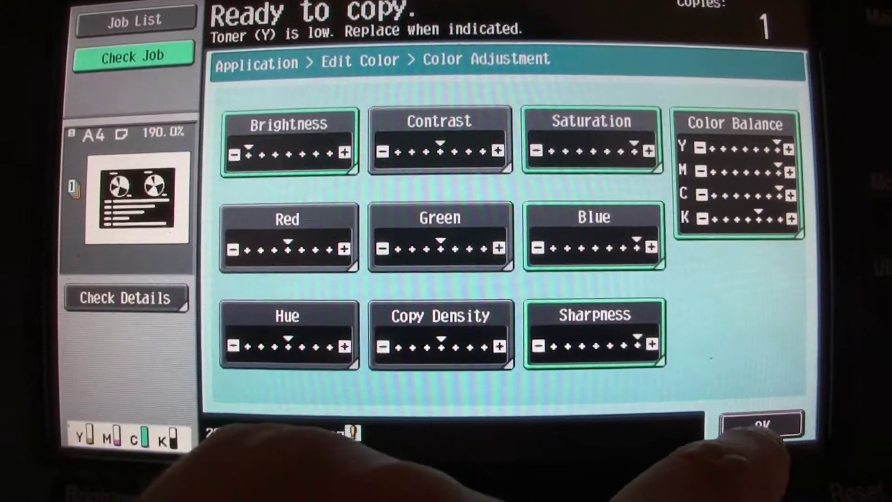
click(786, 431)
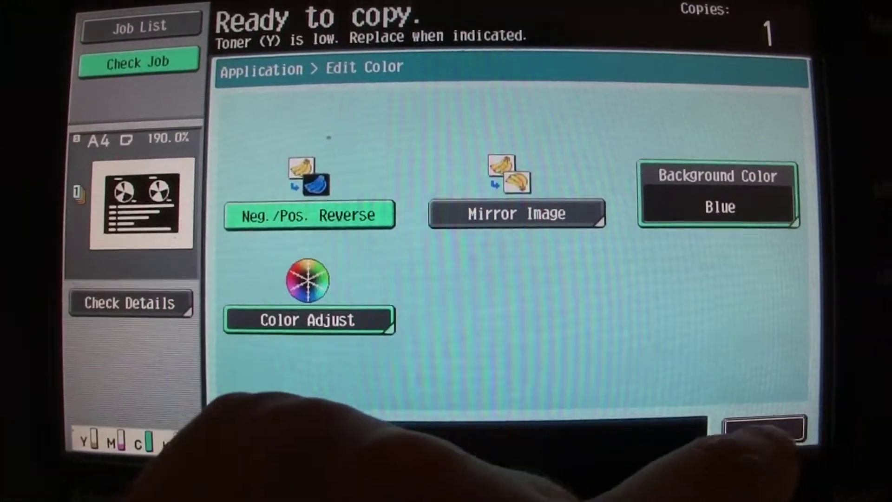